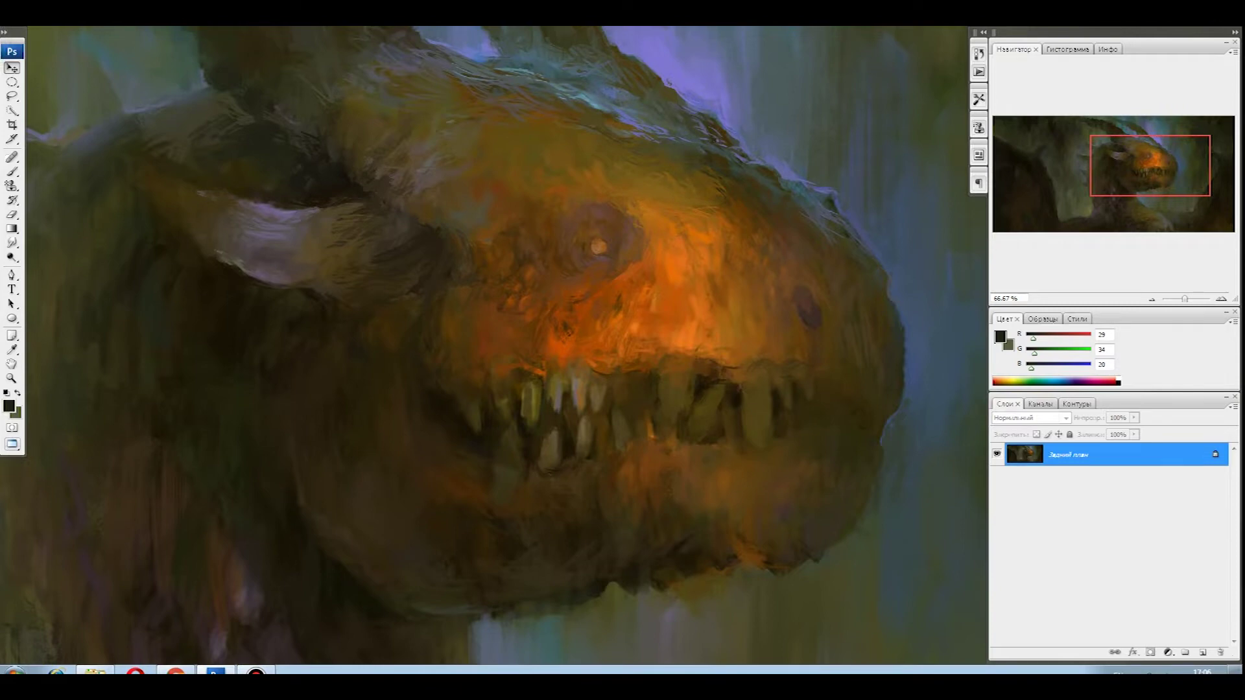
Choose the Brush tool and load the textured brush preset numbered 5
key("F5")
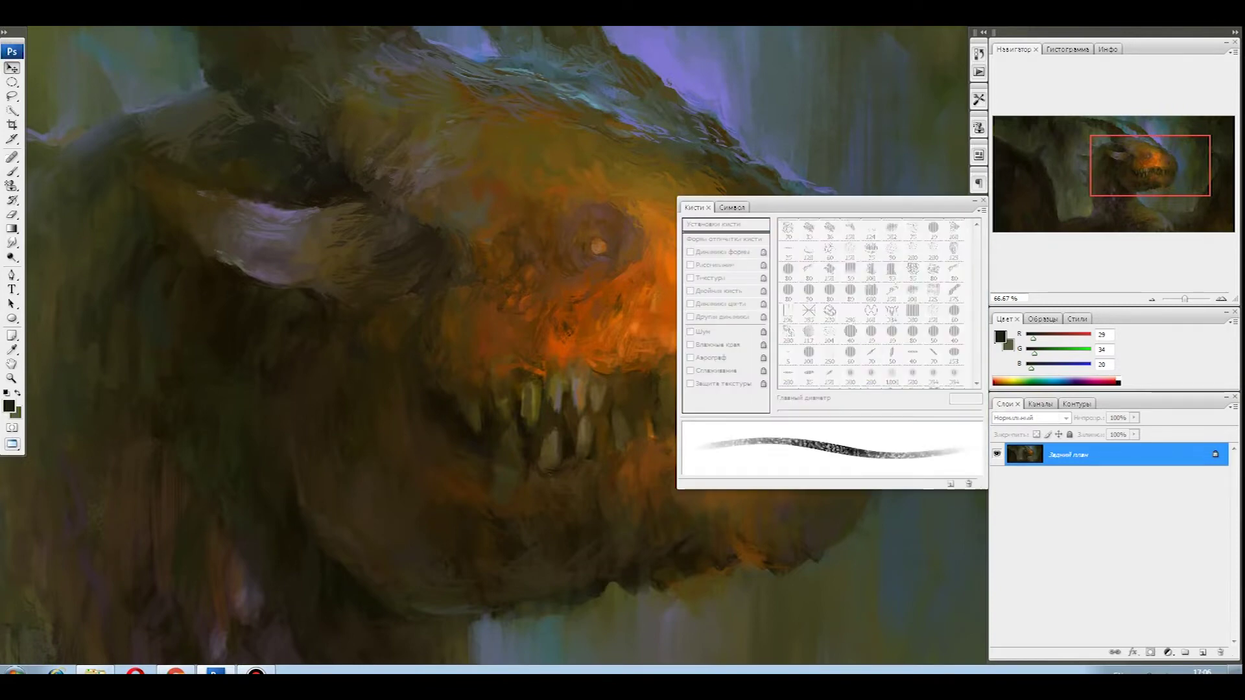
key("F5")
left_click(12, 172)
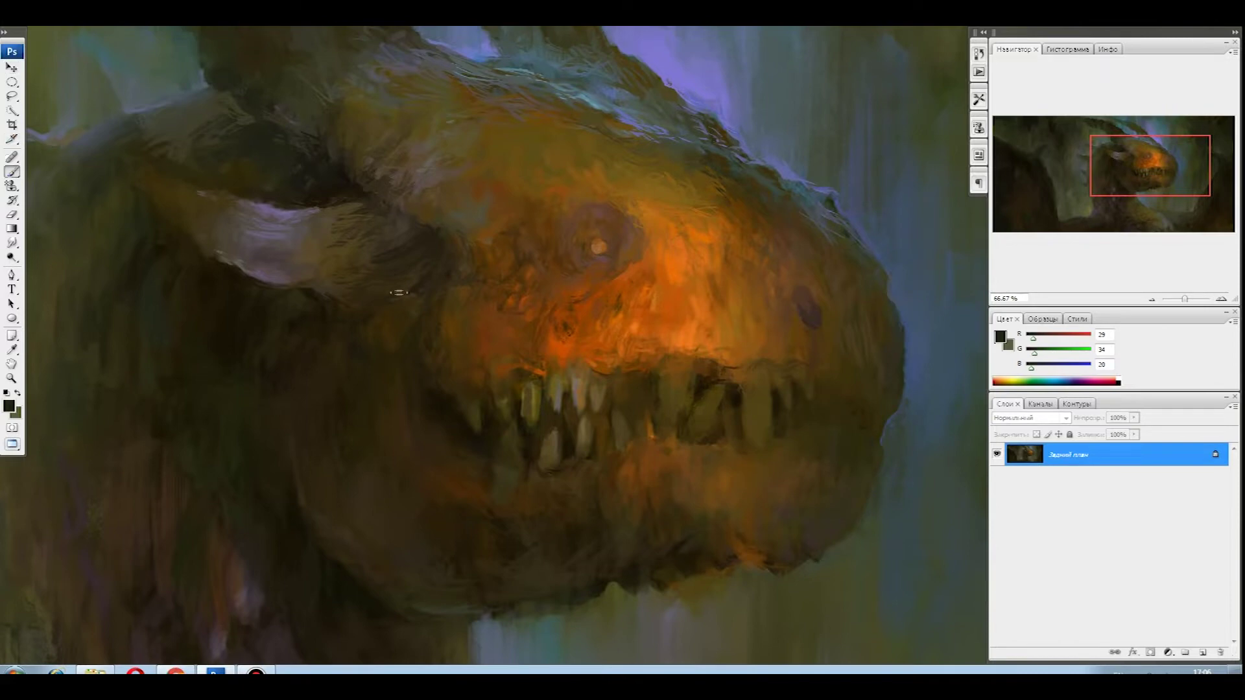
key("F5")
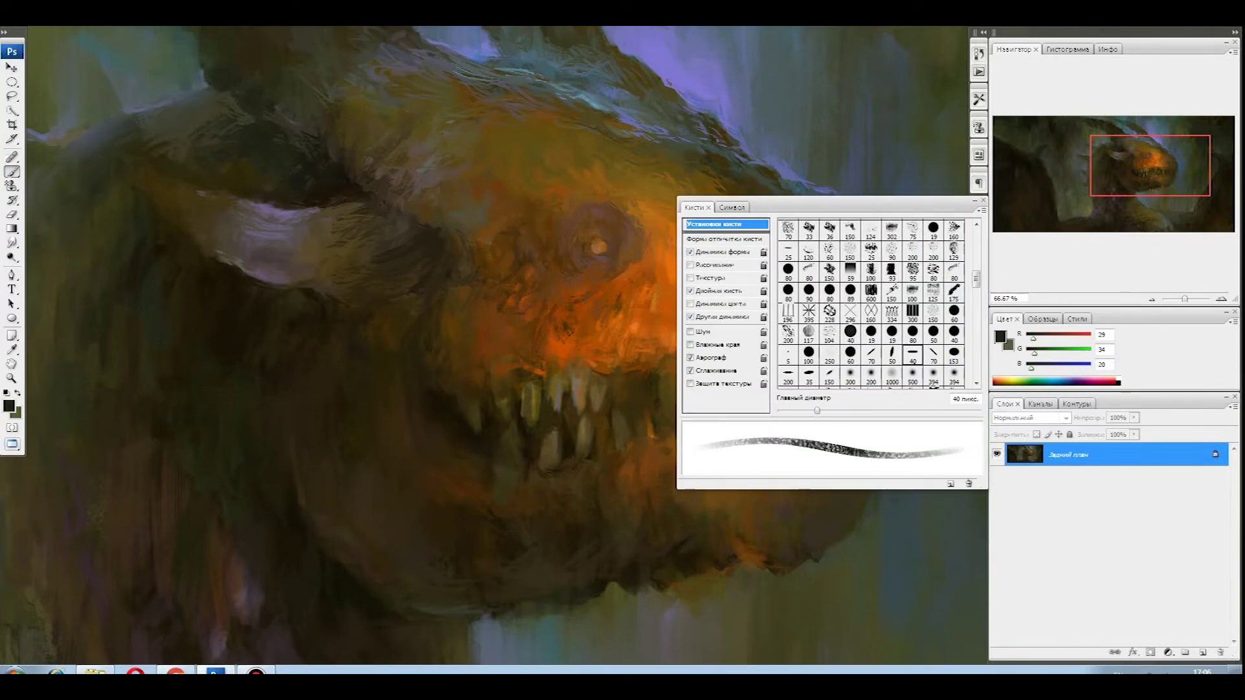
left_click(788, 354)
key("F5")
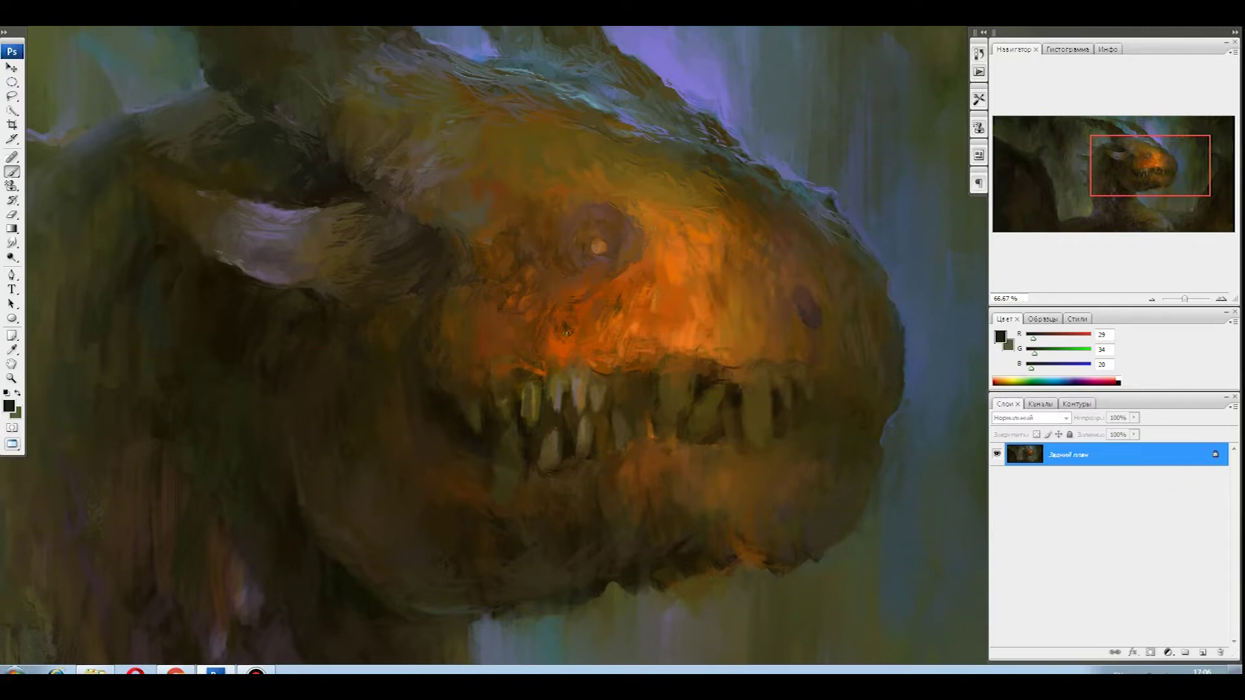
key("F5")
key("F5")
Sample an orange-brown from the dragon's cheek below the eye and reload the brush preset numbered 5
left_click_drag(567, 319, 546, 336)
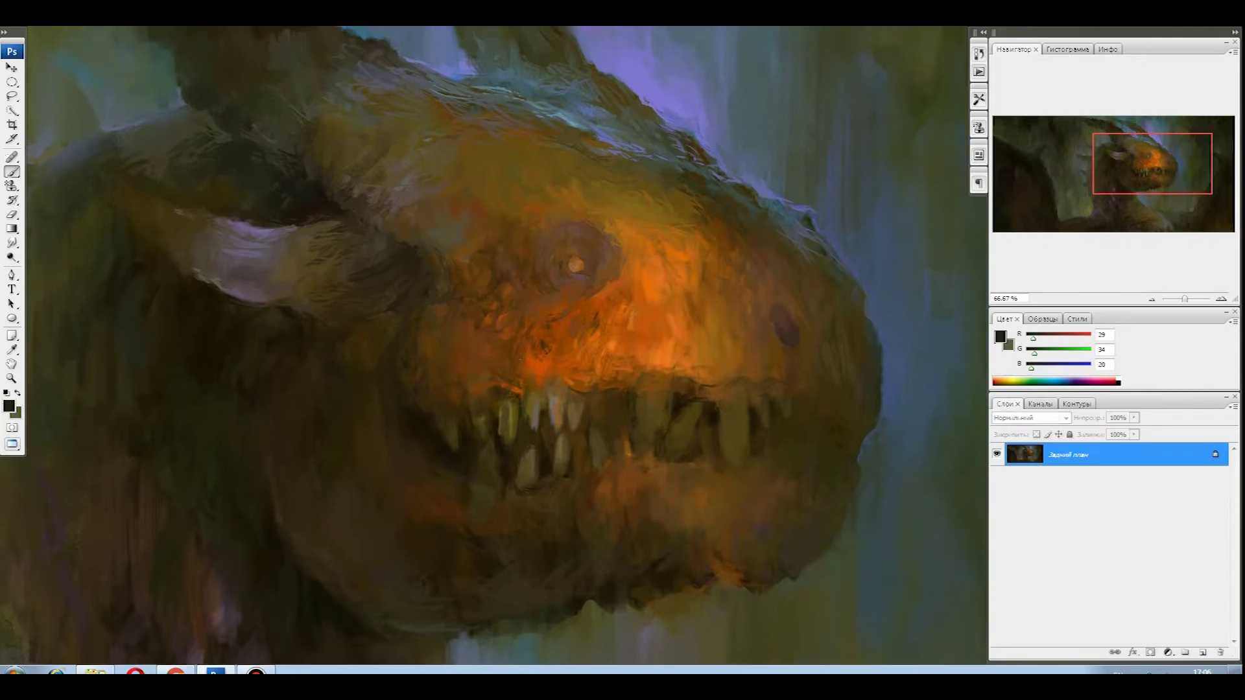
left_click(548, 331, "alt")
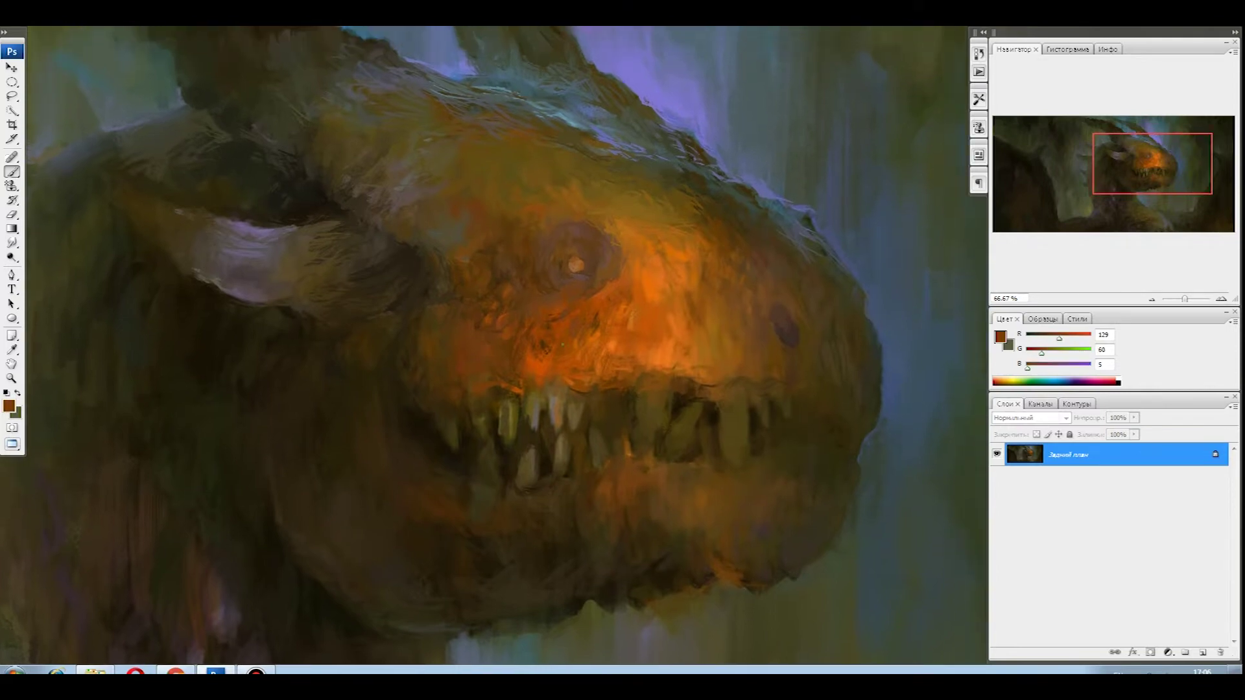
left_click_drag(562, 345, 526, 362)
key("F5")
left_click(788, 353)
key("F5")
Sample a dark brown (RGB 90, 52, 13) and sketch a patch of small scales below the eye on a new layer
left_click_drag(787, 353, 792, 376)
left_click(809, 482, "alt")
left_click(510, 350, "alt")
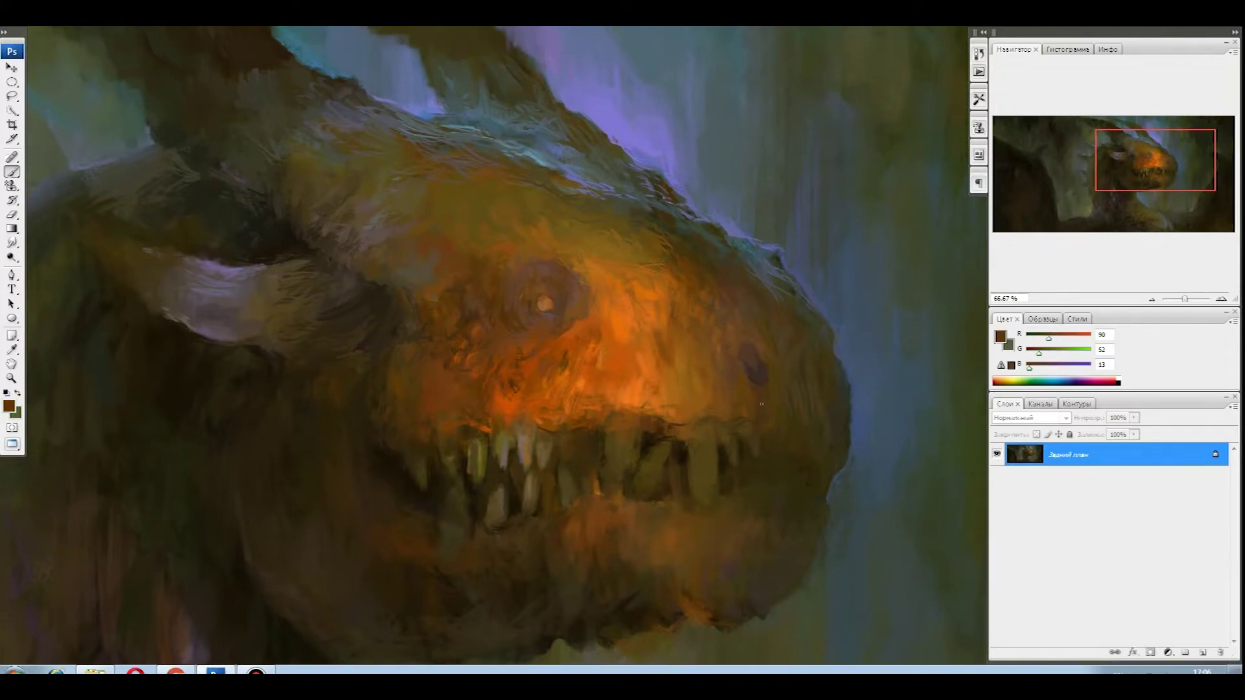
left_click(1203, 653)
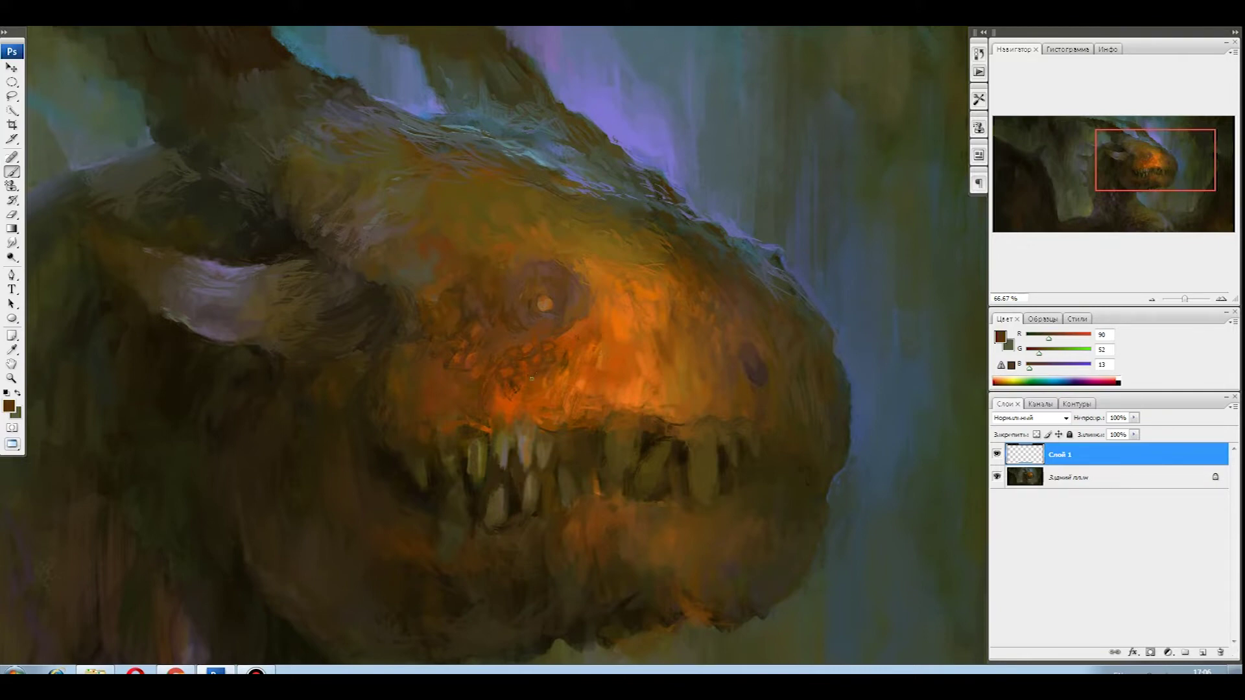
Darken the outlines between the scales below the eye with brown tones sampled from the cheek
mouse_move(540, 382)
left_mouse_down()
mouse_move(550, 372)
mouse_move(562, 392)
mouse_move(618, 398)
left_mouse_up()
key("ctrl+plus")
key("ctrl+plus")
left_click(469, 340, "alt")
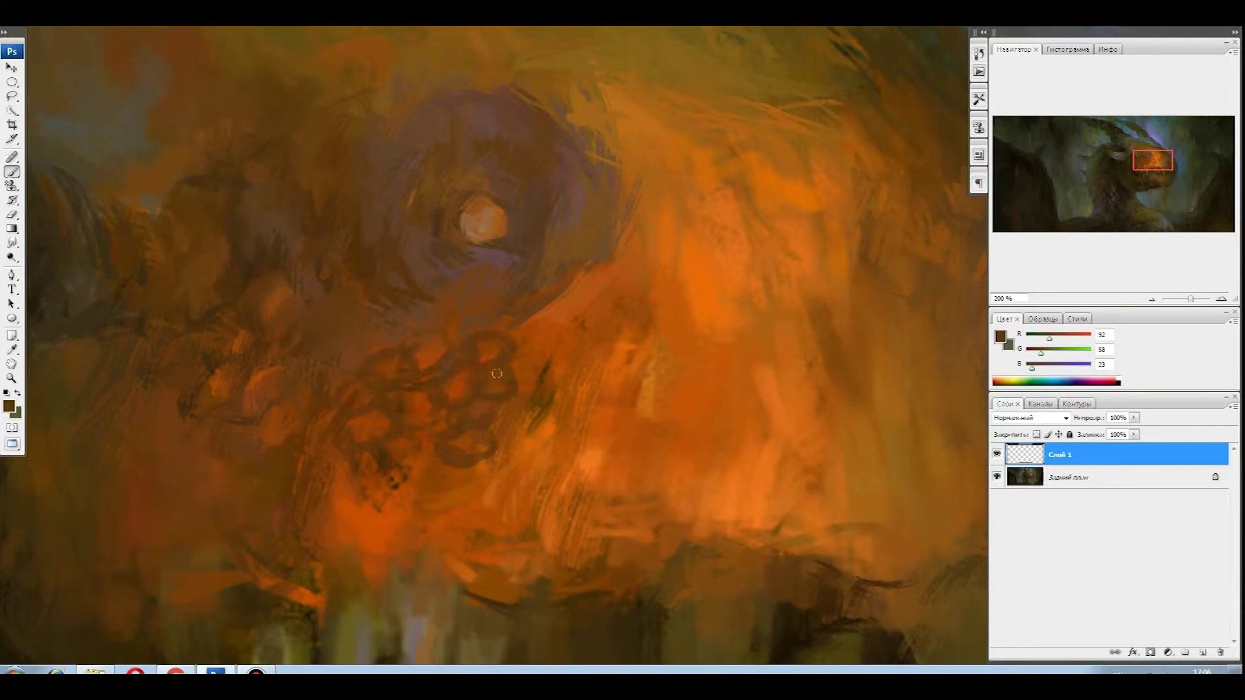
left_click(468, 372, "alt")
left_click(423, 405, "alt")
left_click(406, 401, "alt")
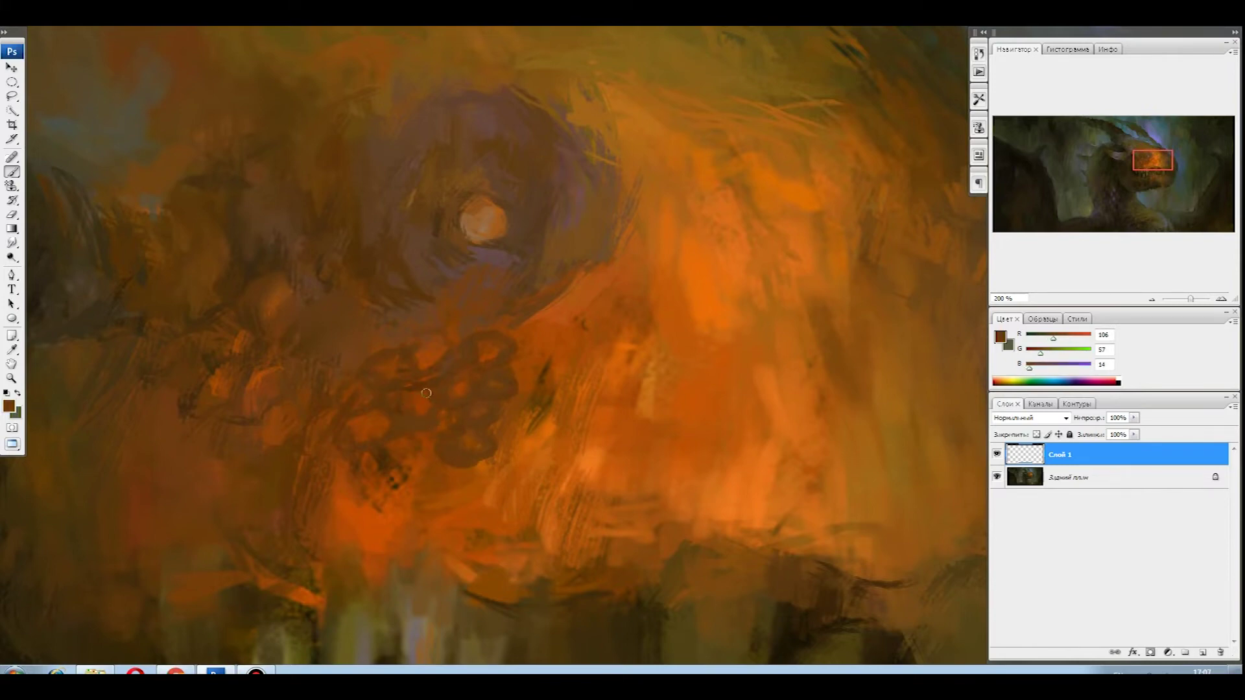
Subdue the bright orange patches in the rear part of the scale cluster with sampled browns
left_click(415, 396, "alt")
left_click(355, 429, "alt")
left_click(385, 373, "alt")
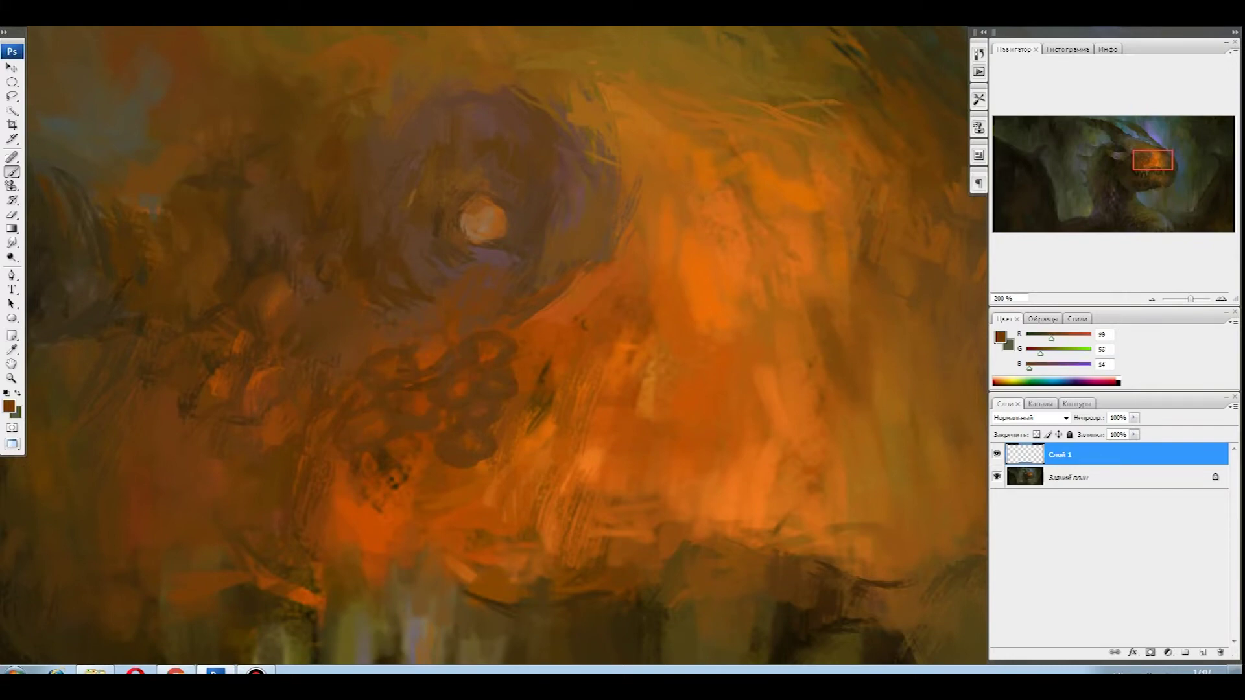
left_click(384, 370, "alt")
left_click(432, 366, "alt")
Set the brush diameter to 11 px and sample a burnt orange (RGB 154, 60, 0) from the scales
key("F5")
left_click(786, 411)
key("F5")
left_click(368, 405, "alt")
key("F5")
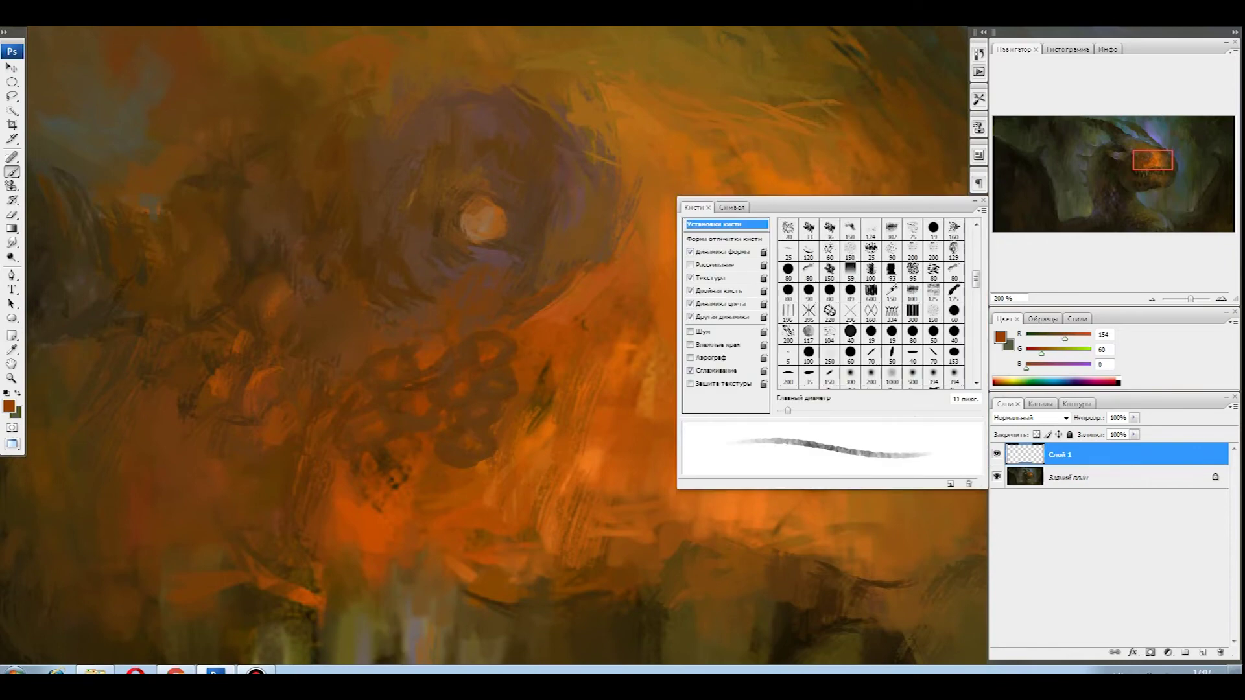
key("F5")
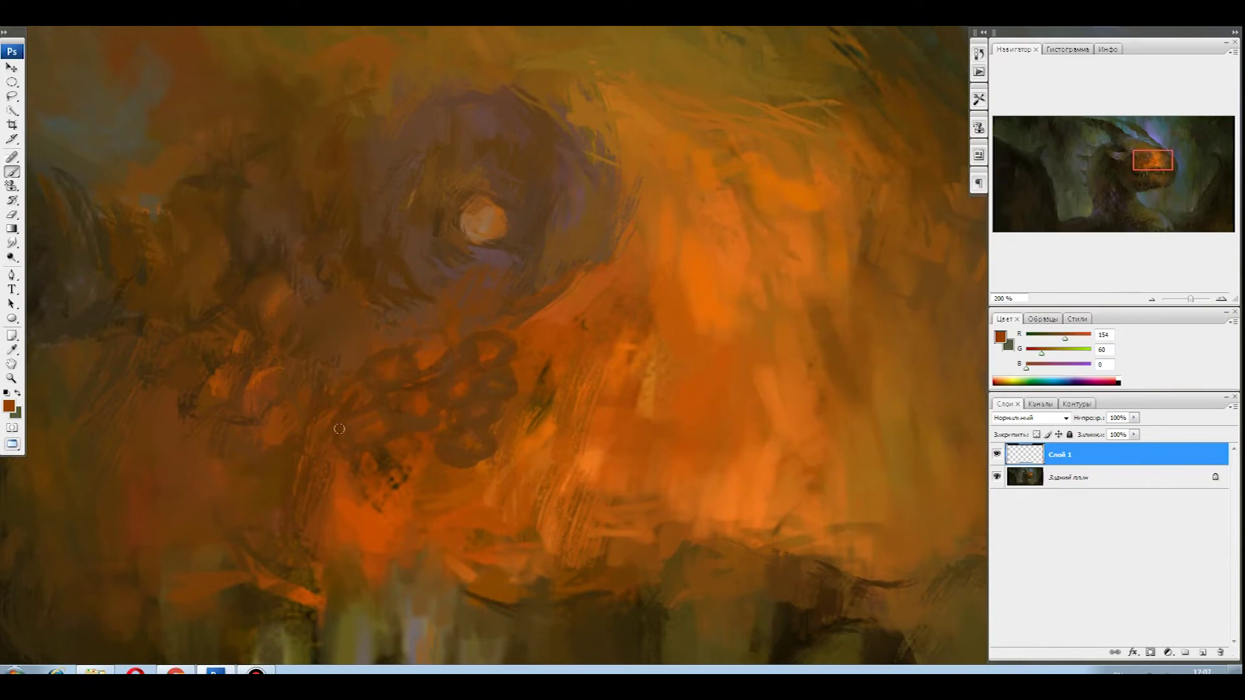
Fill the centres of the scales with sampled oranges and reshape their rounded outlines with brown
left_click_drag(449, 448, 478, 452)
left_click(447, 445, "alt")
left_click(488, 450, "alt")
left_click(487, 444, "alt")
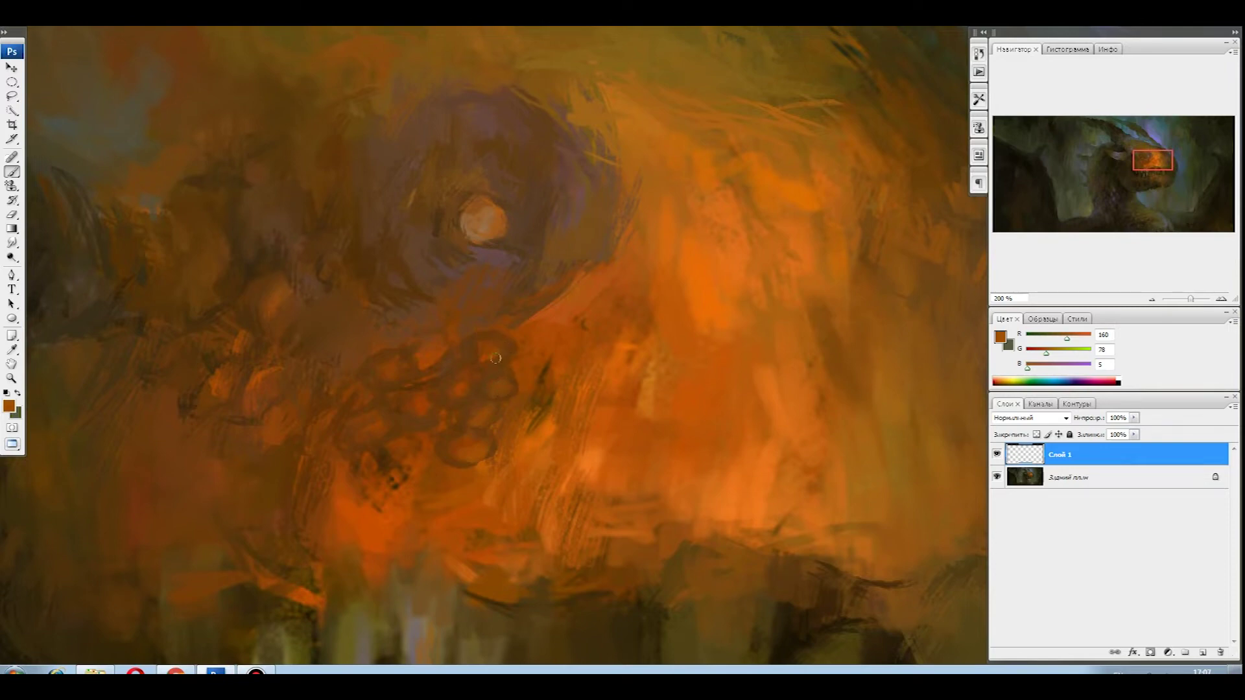
left_click(454, 383, "alt")
mouse_move(410, 336)
left_mouse_down()
mouse_move(384, 363)
mouse_move(381, 348)
mouse_move(373, 381)
mouse_move(368, 368)
mouse_move(375, 388)
mouse_move(390, 386)
mouse_move(375, 413)
left_mouse_up()
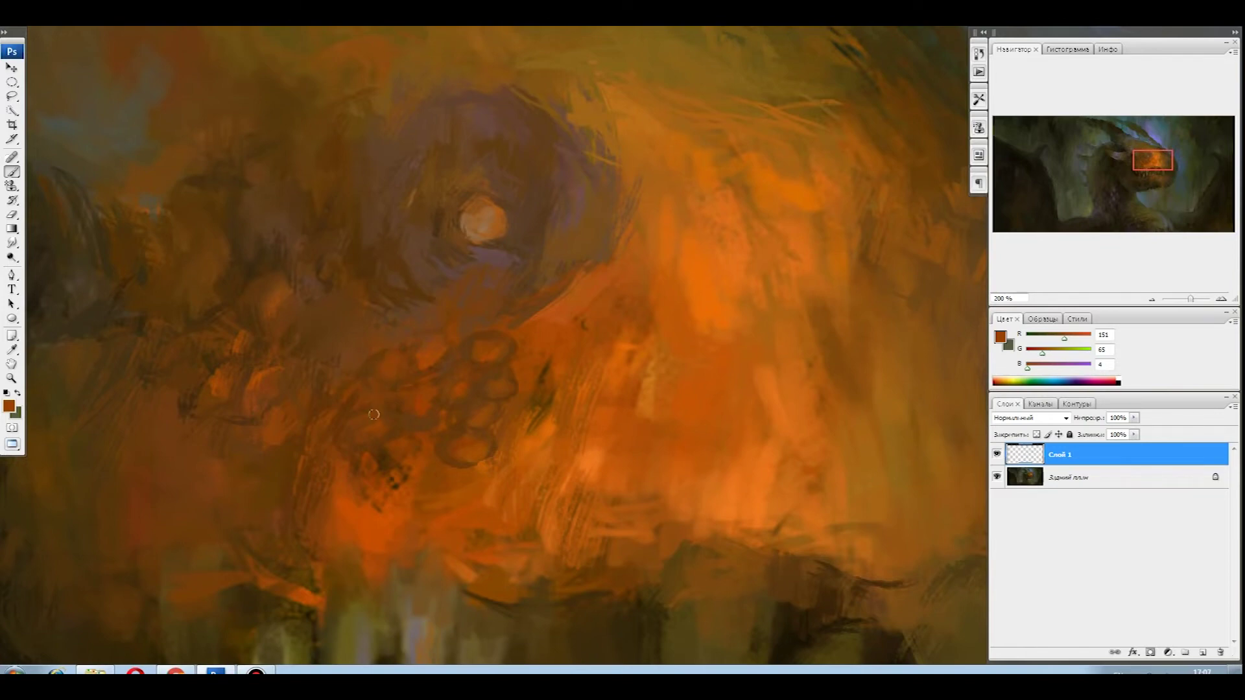
left_click(411, 411, "alt")
Examine how the new scales read on the whole dragon head and up close
key("ctrl+minus")
key("ctrl+minus")
key("ctrl+minus")
key("ctrl+minus")
key("ctrl+plus")
key("ctrl+plus")
key("ctrl+plus")
key("ctrl+plus")
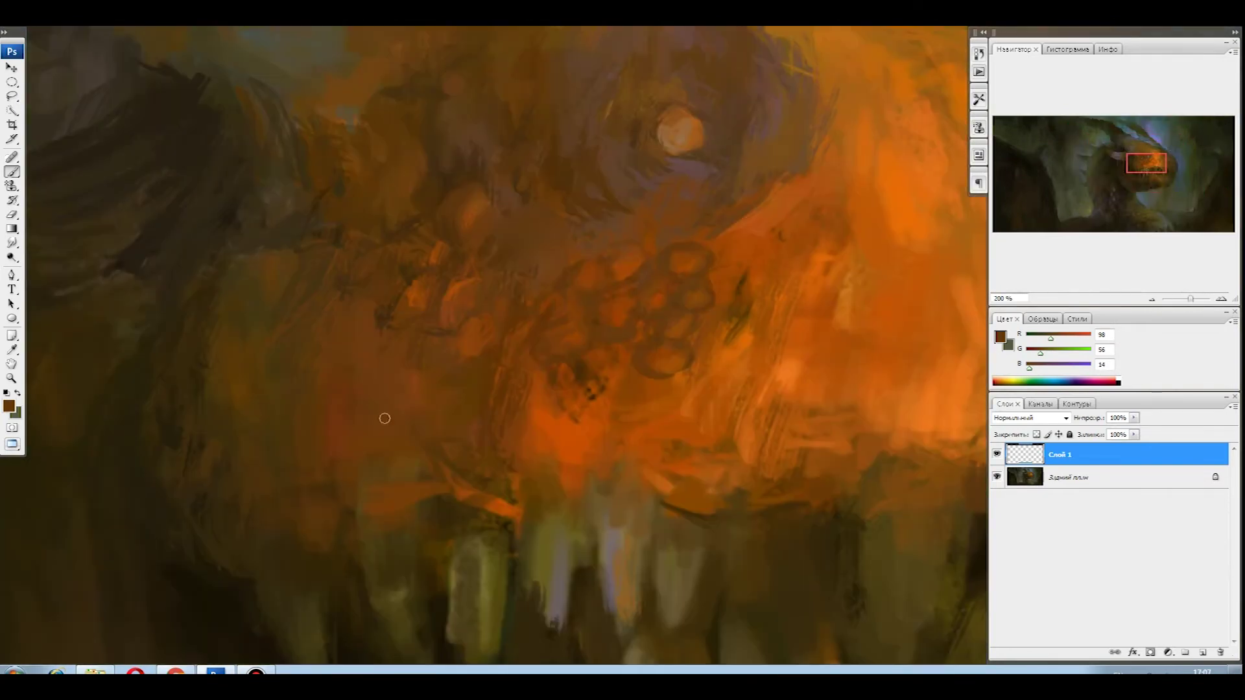
left_click_drag(383, 418, 266, 466)
left_click_drag(597, 327, 503, 377)
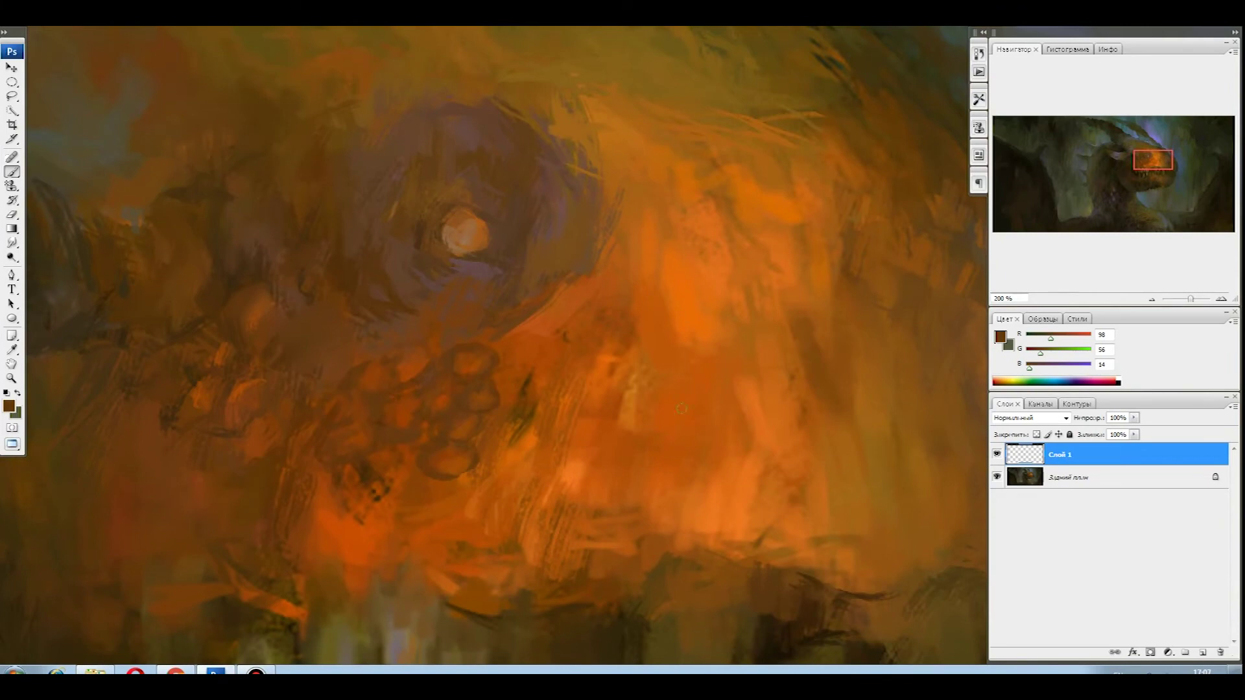
Paint an extra rounded scale at the snout-side edge of the cluster using sampled orange and brown
key("F5")
key("F5")
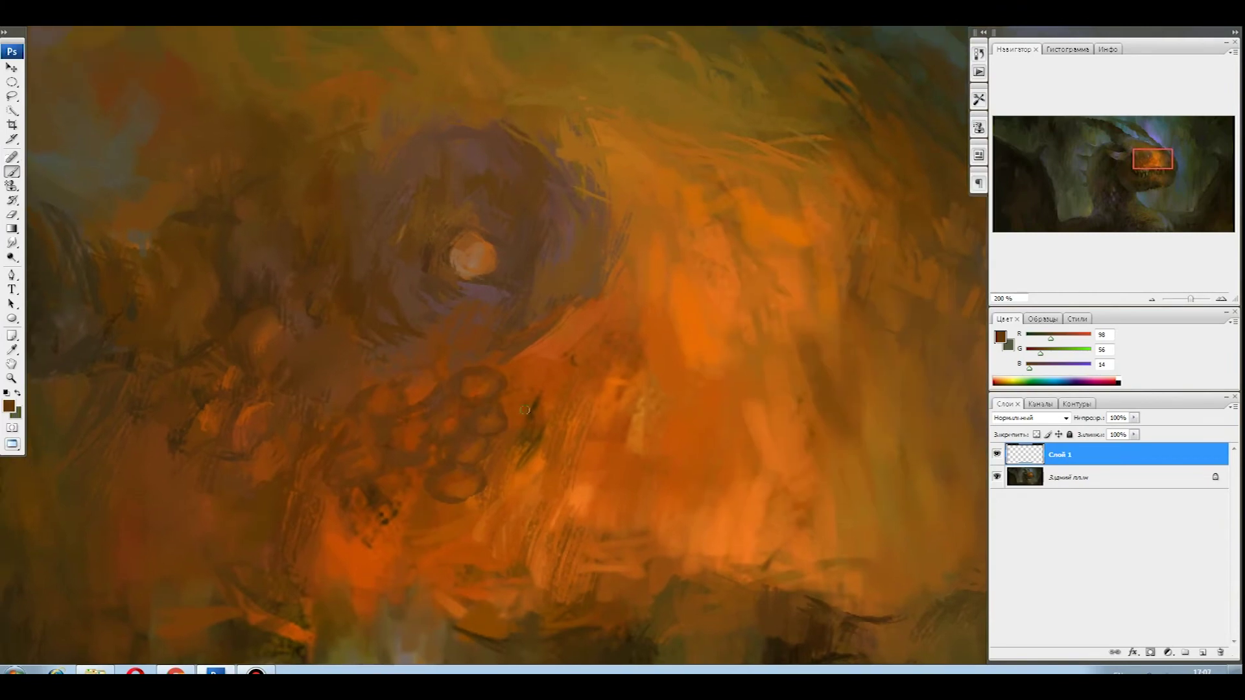
left_click(516, 350, "alt")
mouse_move(523, 344)
left_mouse_down()
mouse_move(507, 365)
mouse_move(536, 373)
mouse_move(506, 377)
left_mouse_up()
left_click(510, 375, "alt")
left_click(515, 375, "alt")
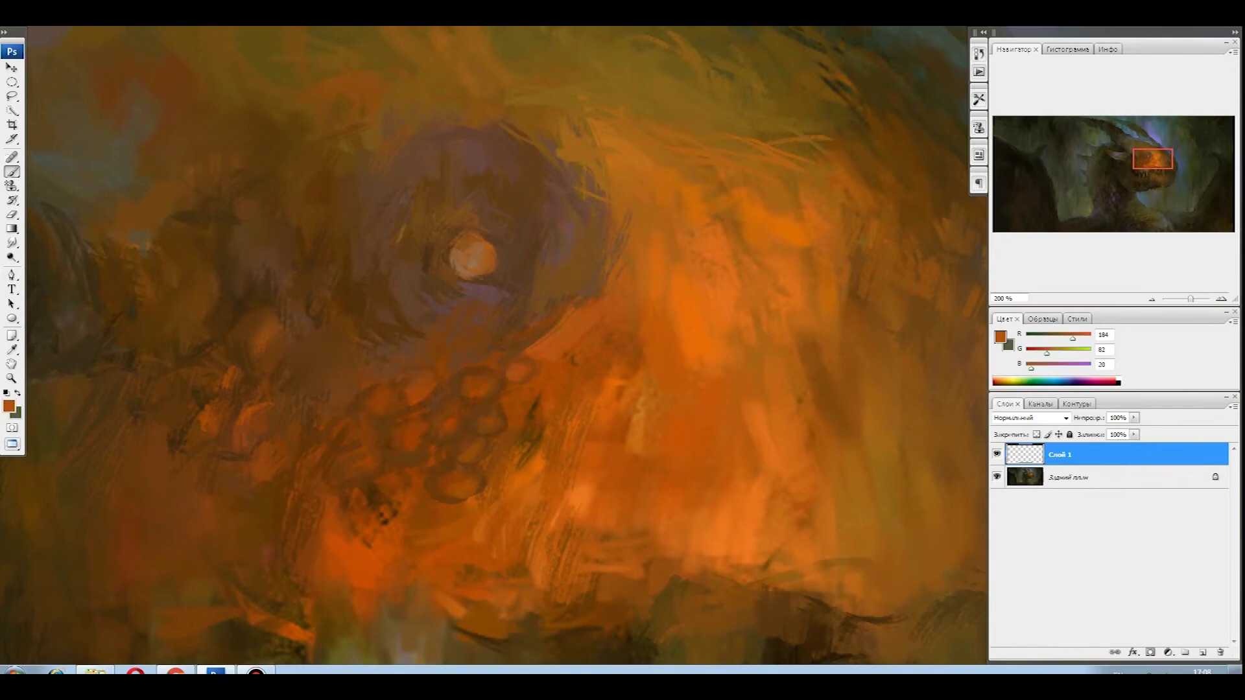
left_click(537, 371, "alt")
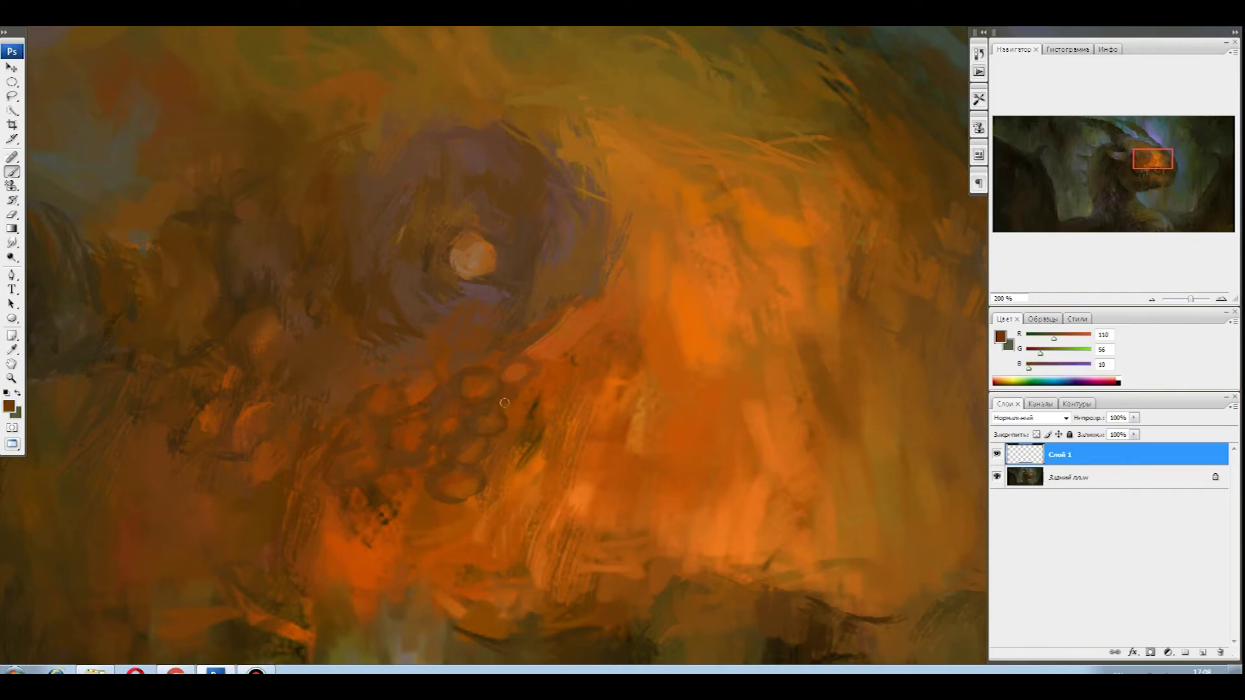
Extend the cluster toward the snout with more small scales and an elongated one beneath the eye socket
left_click(517, 395, "alt")
left_click(516, 386, "alt")
key("F5")
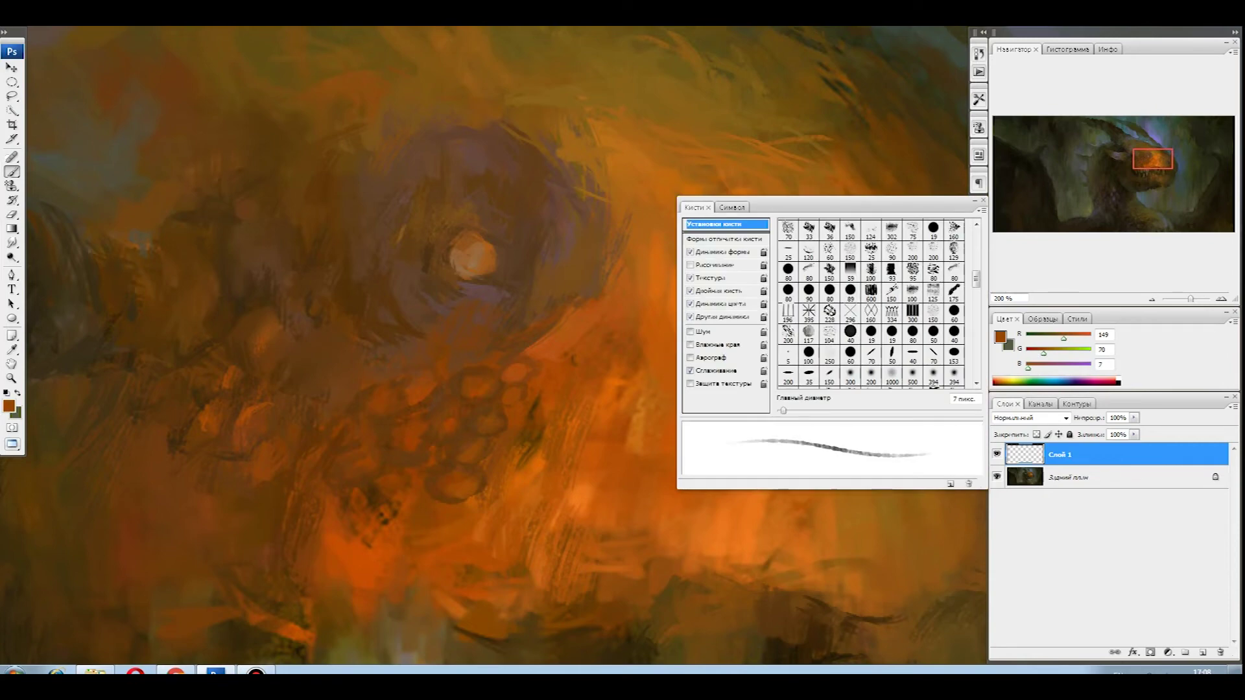
key("F5")
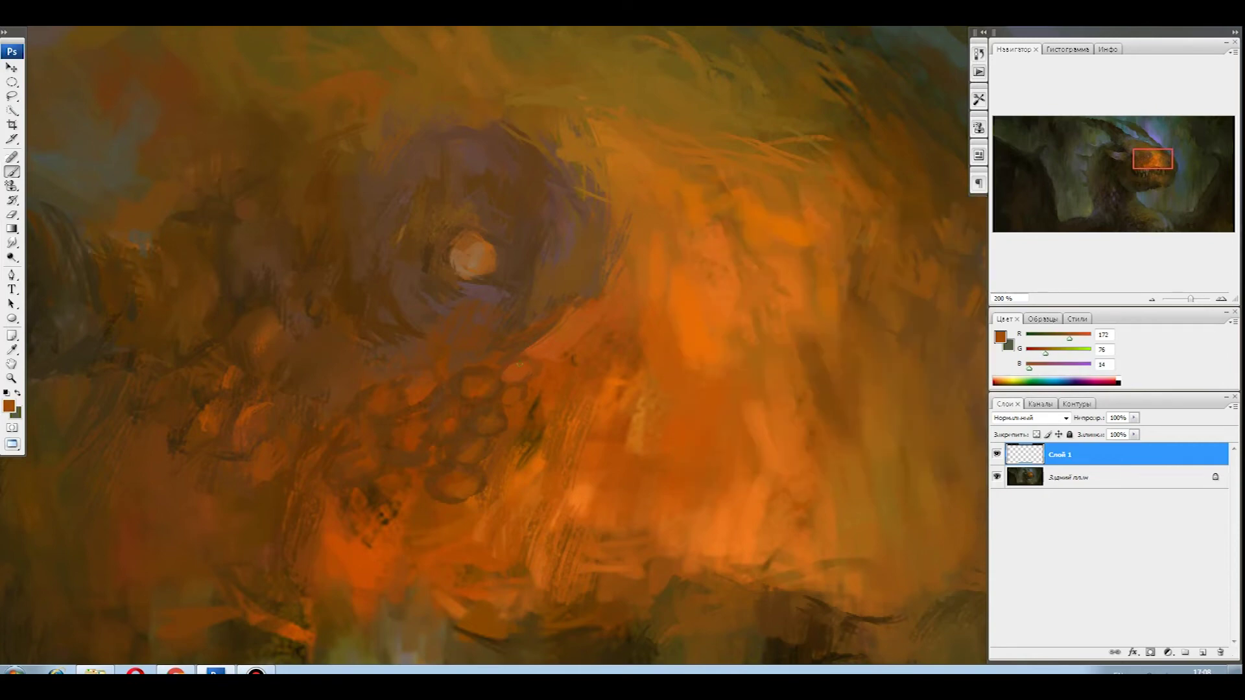
left_click(515, 355, "alt")
left_click(462, 399, "alt")
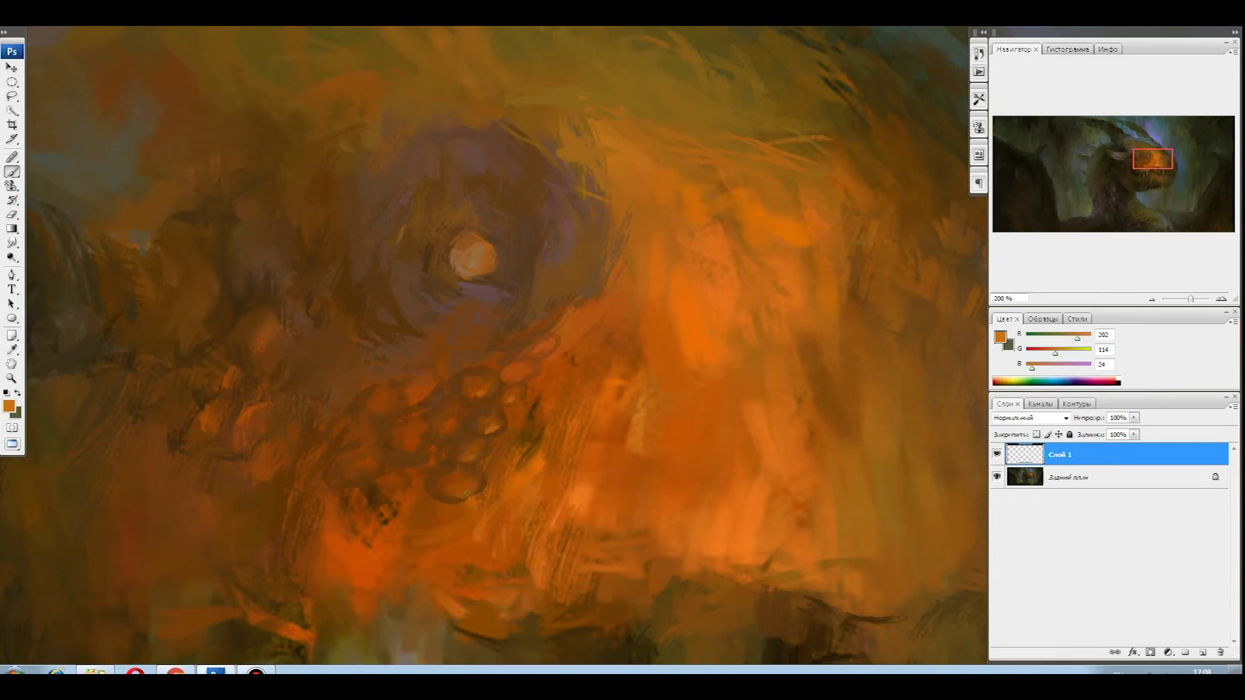
Add light orange highlights to individual scales in the middle and rear of the cluster
left_click(448, 494, "alt")
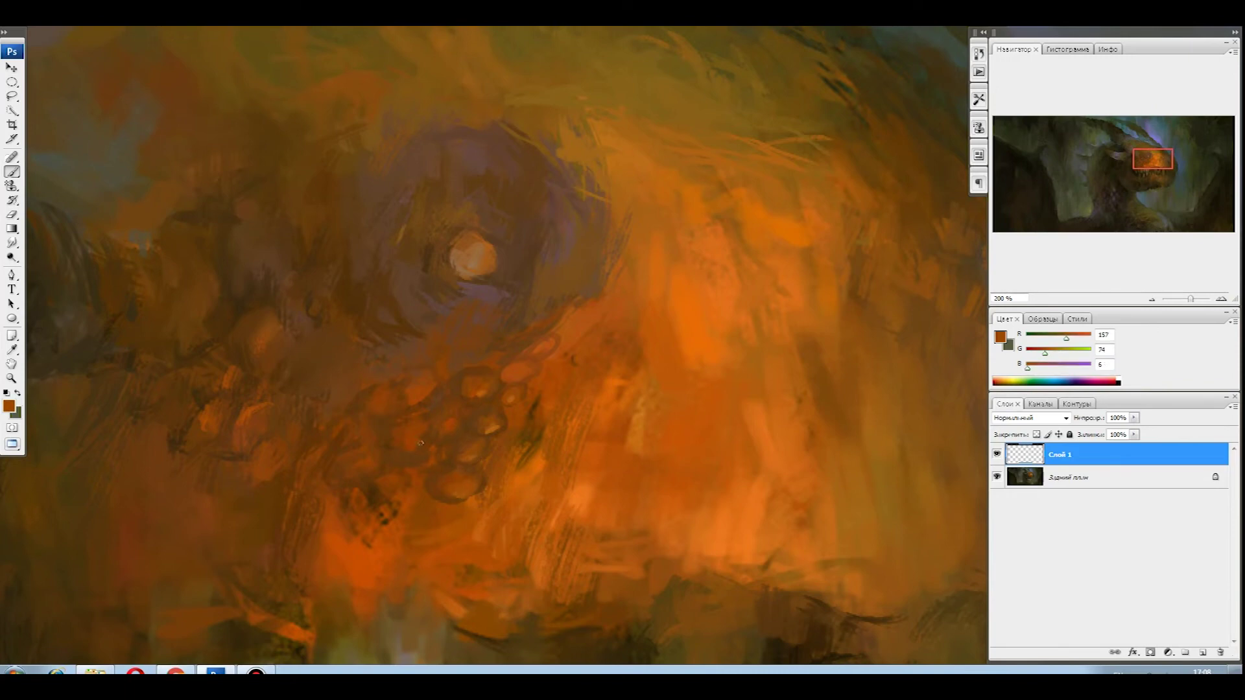
left_click(373, 461, "alt")
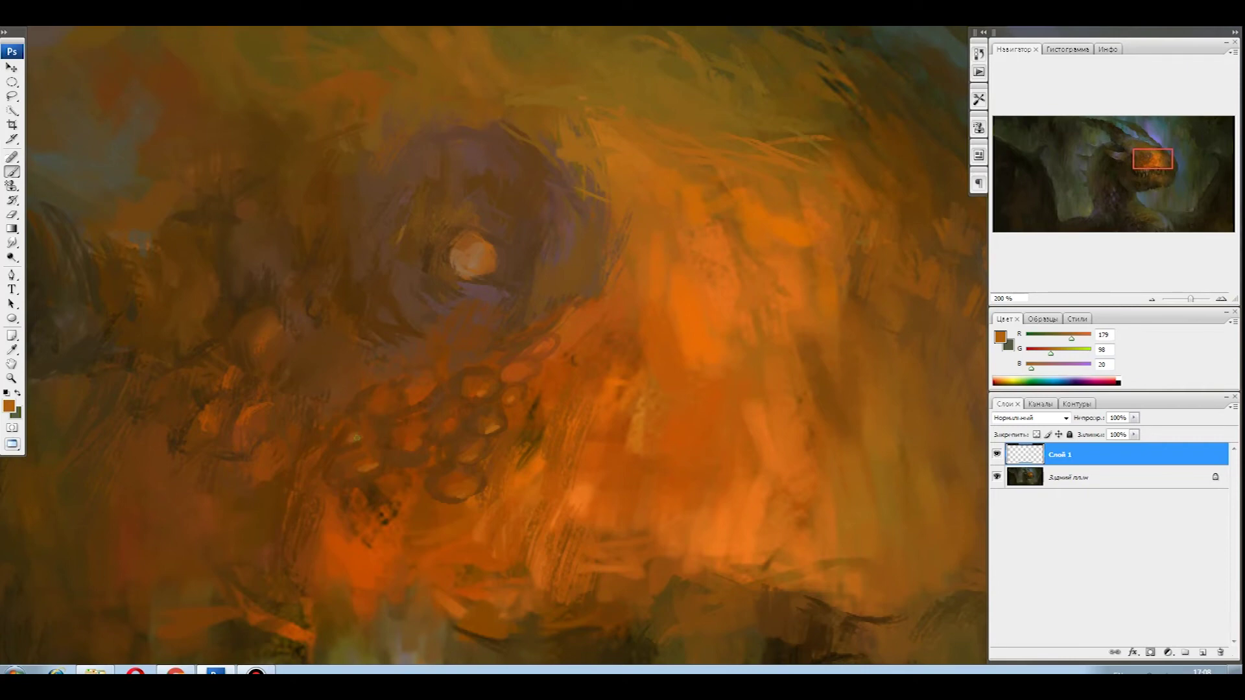
left_click(401, 390, "alt")
left_click(425, 378, "alt")
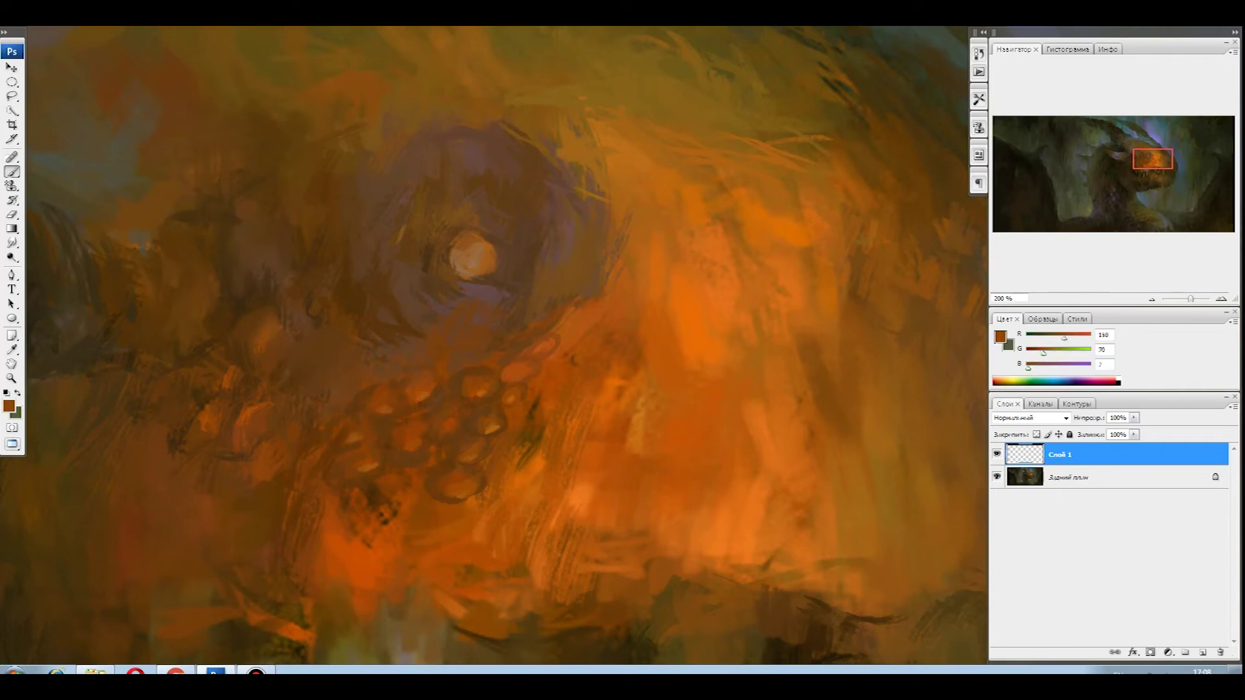
Deepen the shadows between the scales and along the lower rim of the eye socket with sampled browns
left_click(428, 378, "alt")
left_click(489, 356, "alt")
left_click(375, 350, "alt")
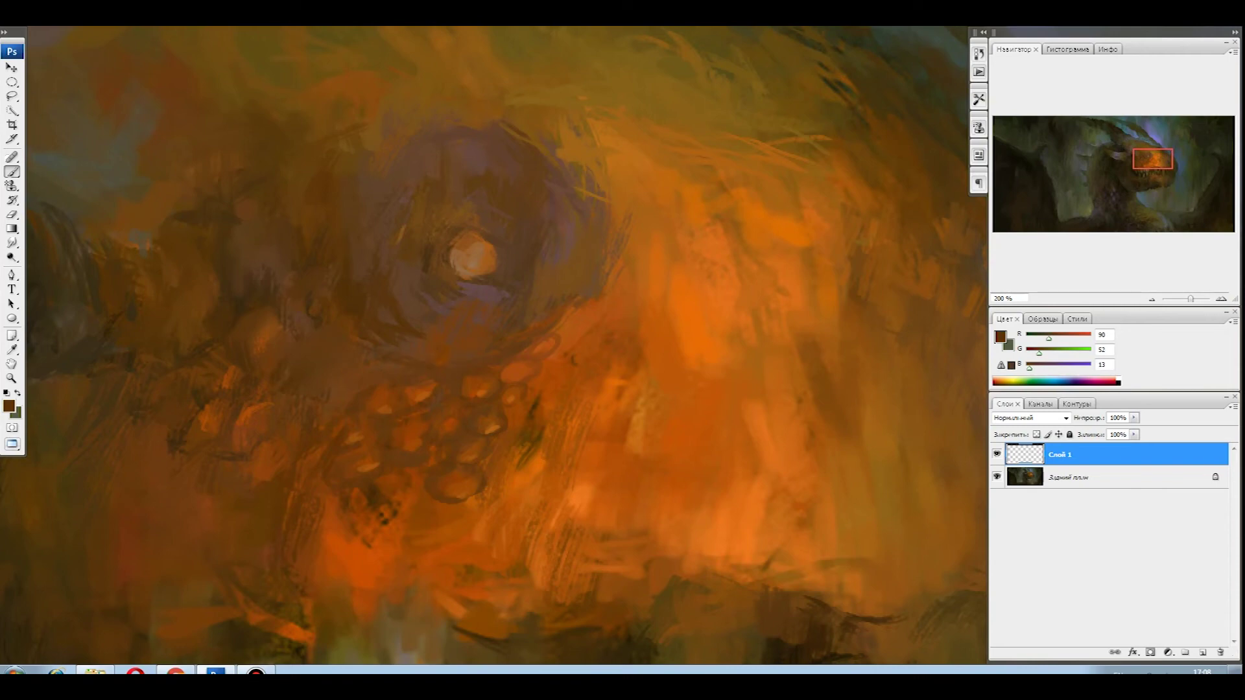
left_click(584, 350, "alt")
key("e")
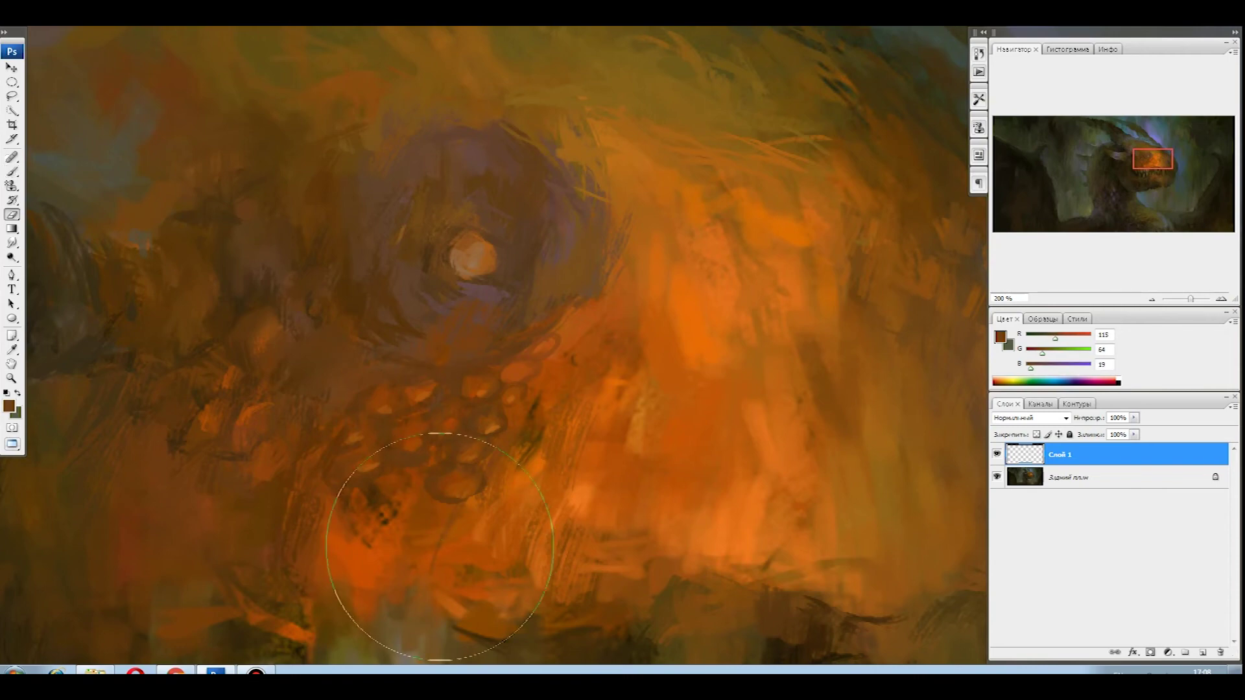
key("F5")
key("F5")
key("b")
Darken the narrow gaps in the upper part of the scale cluster with a sampled dark brown (RGB 86, 47, 4)
left_click(502, 409, "alt")
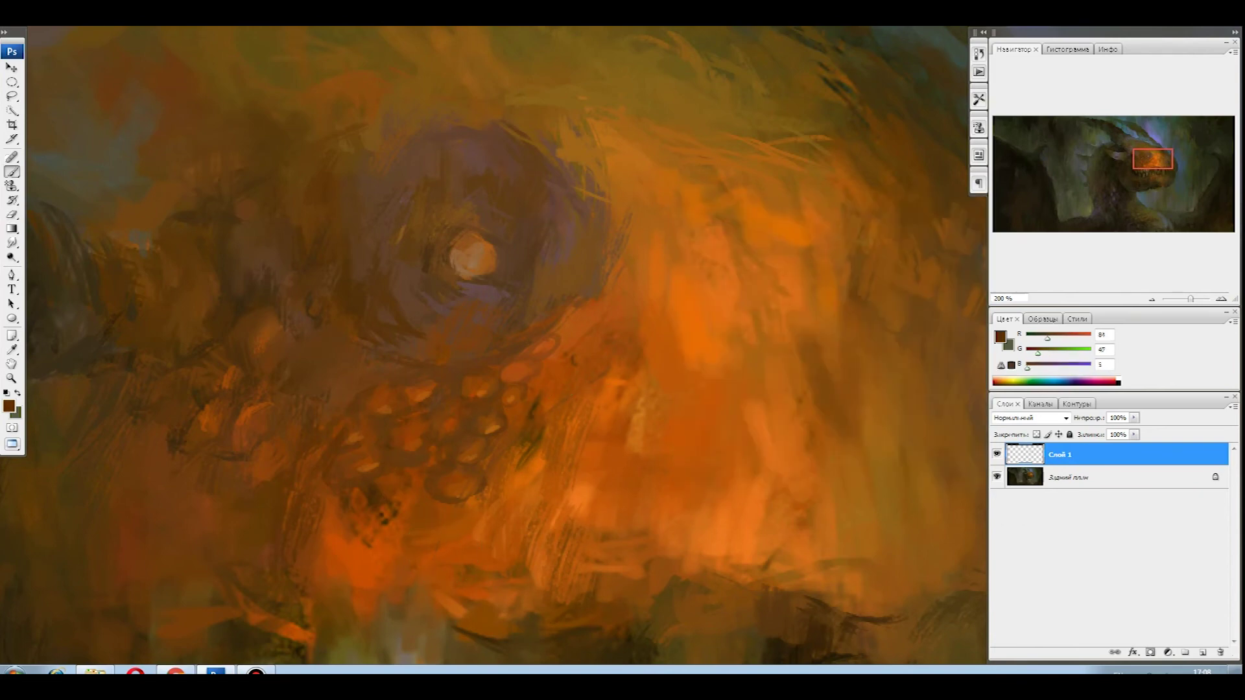
mouse_move(506, 407)
left_mouse_down()
mouse_move(508, 418)
mouse_move(484, 406)
left_mouse_up()
left_click(469, 410, "alt")
Compare the detailed scale patch with the rest of the head at 33% and 100% magnification
key("ctrl+minus")
key("ctrl+minus")
key("ctrl+minus")
key("ctrl+minus")
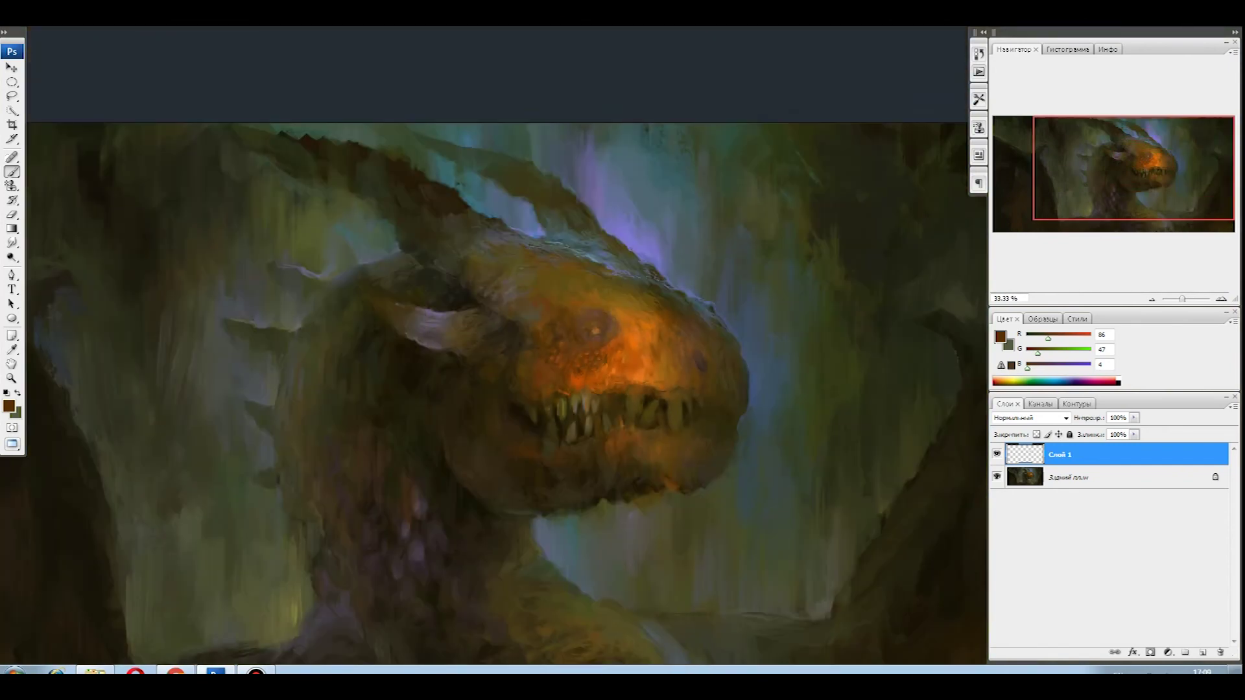
key("ctrl+plus")
key("ctrl+plus")
key("ctrl+plus")
left_click_drag(445, 409, 375, 417)
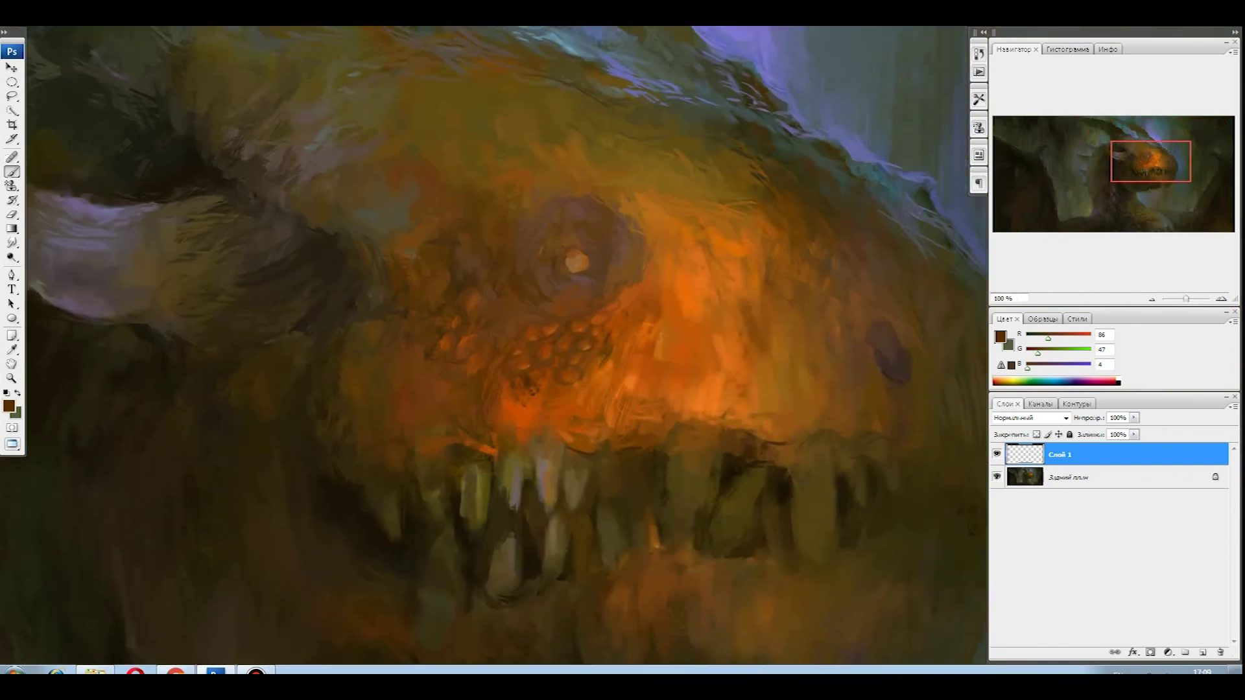
Place bright orange highlights on the lowest scale and on a small scale in the middle of the cluster
scroll(467, 376, "up", 2)
left_click(533, 428, "alt")
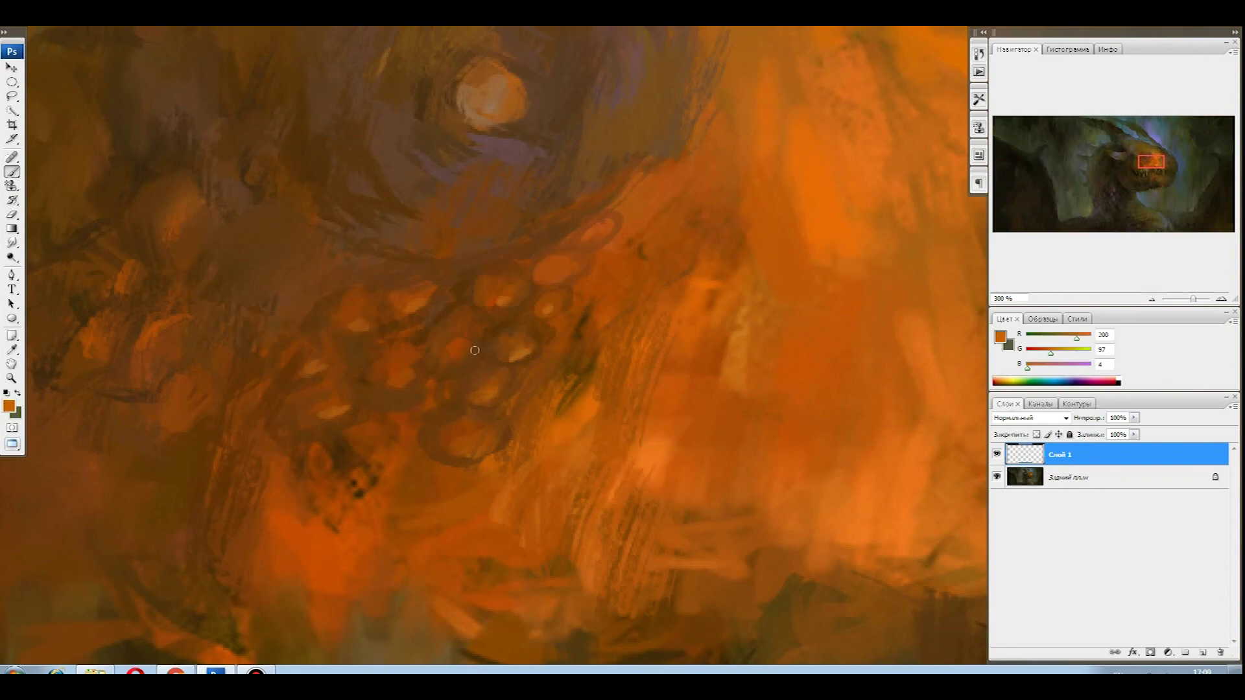
left_click(470, 438, "alt")
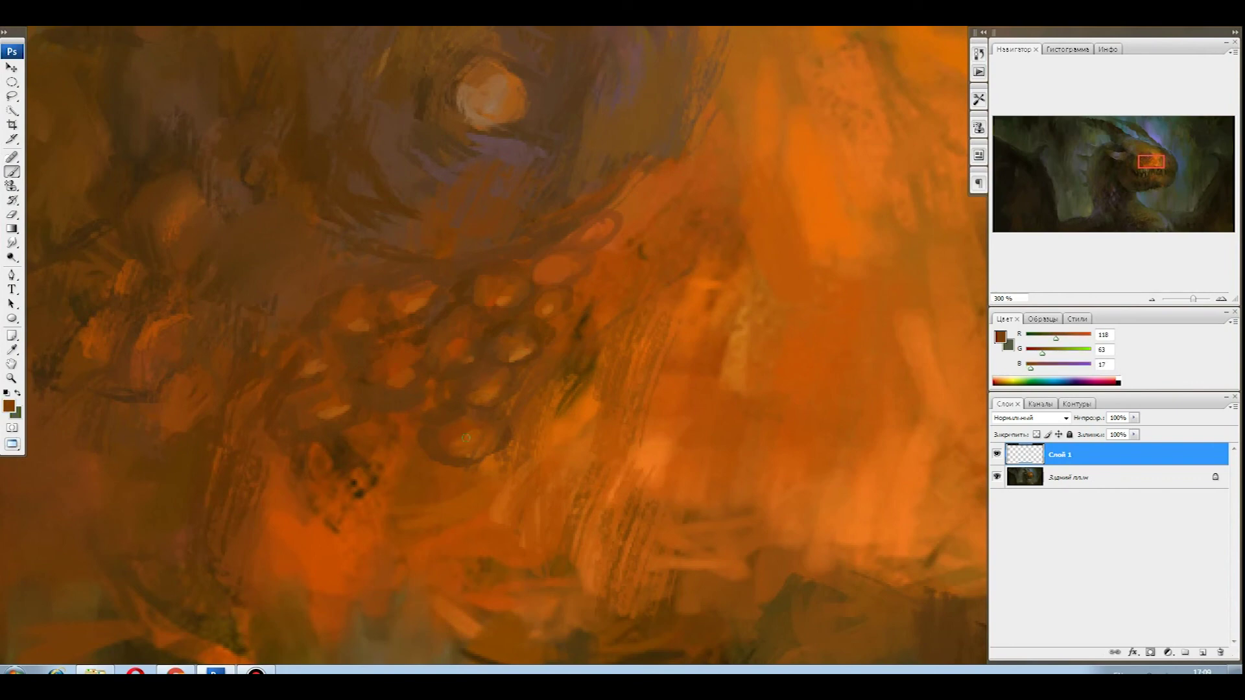
Refine the edges and shading of the lowest scales and their neighbours with sampled brown tones
left_click(475, 436, "alt")
left_click(508, 428, "alt")
left_click(501, 400, "alt")
left_click(508, 396, "alt")
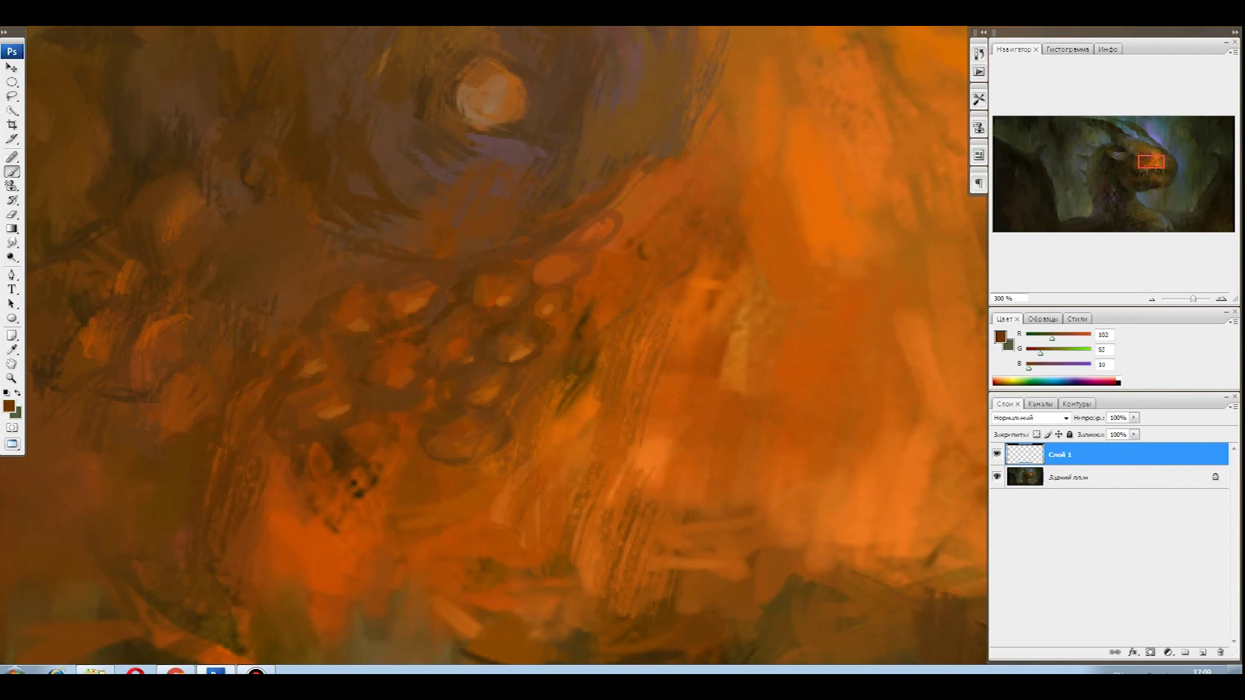
left_click(533, 372, "alt")
key("ctrl+minus")
key("ctrl+minus")
key("ctrl+minus")
key("ctrl+plus")
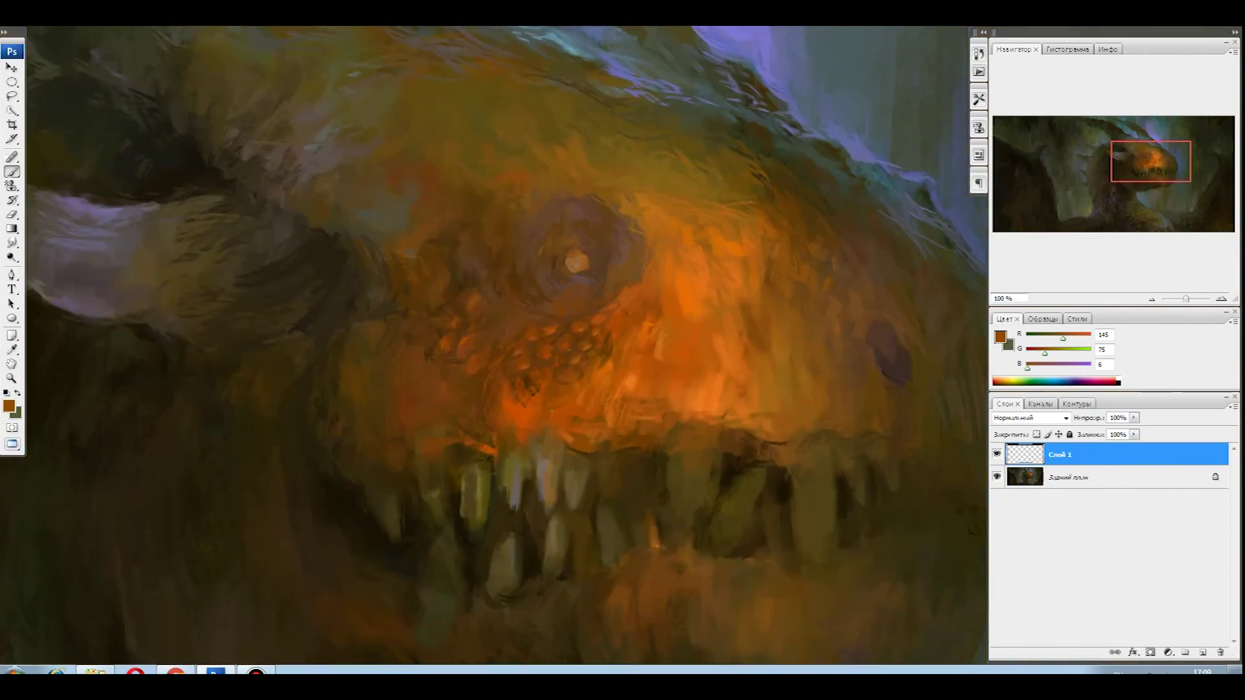